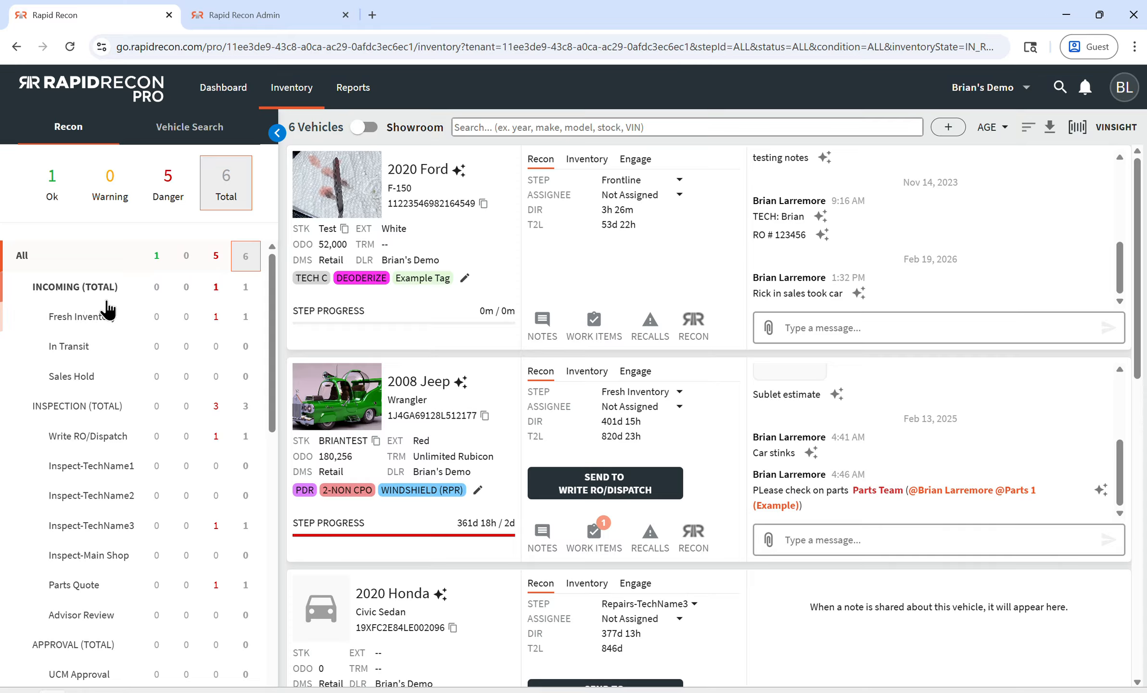
# Review the recon workflow steps and their totals in the inventory list, from INCOMING through FINALIZING
pyautogui.scroll(-10, 115, 461)
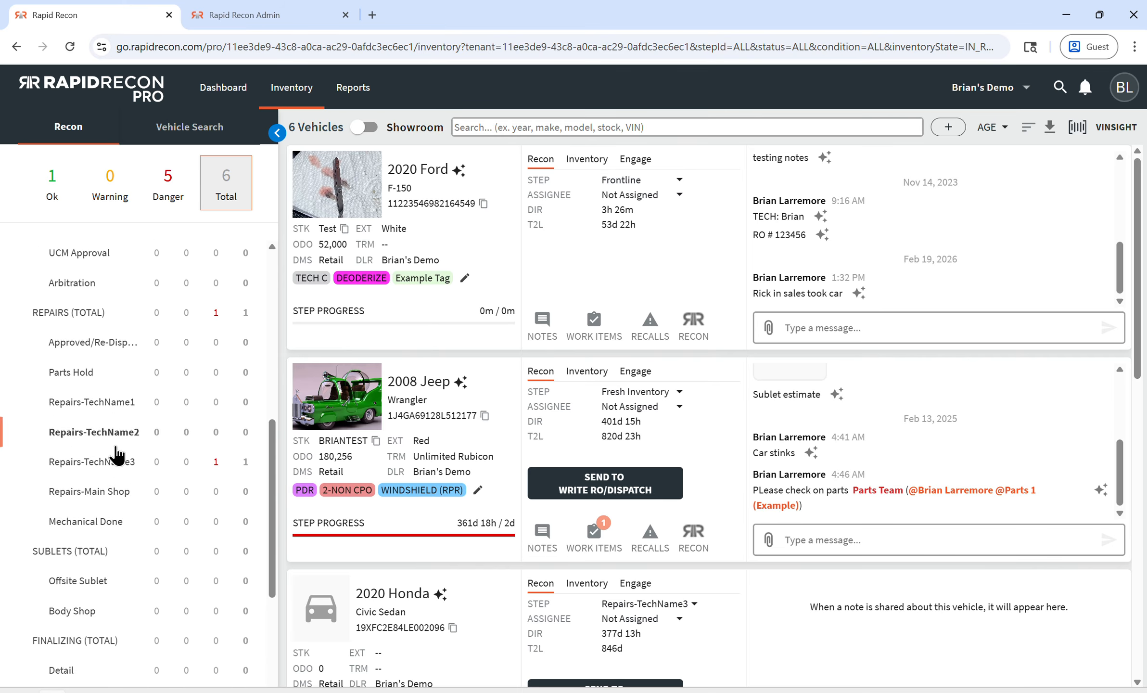
pyautogui.scroll(5, 99, 522)
pyautogui.scroll(6, 99, 522)
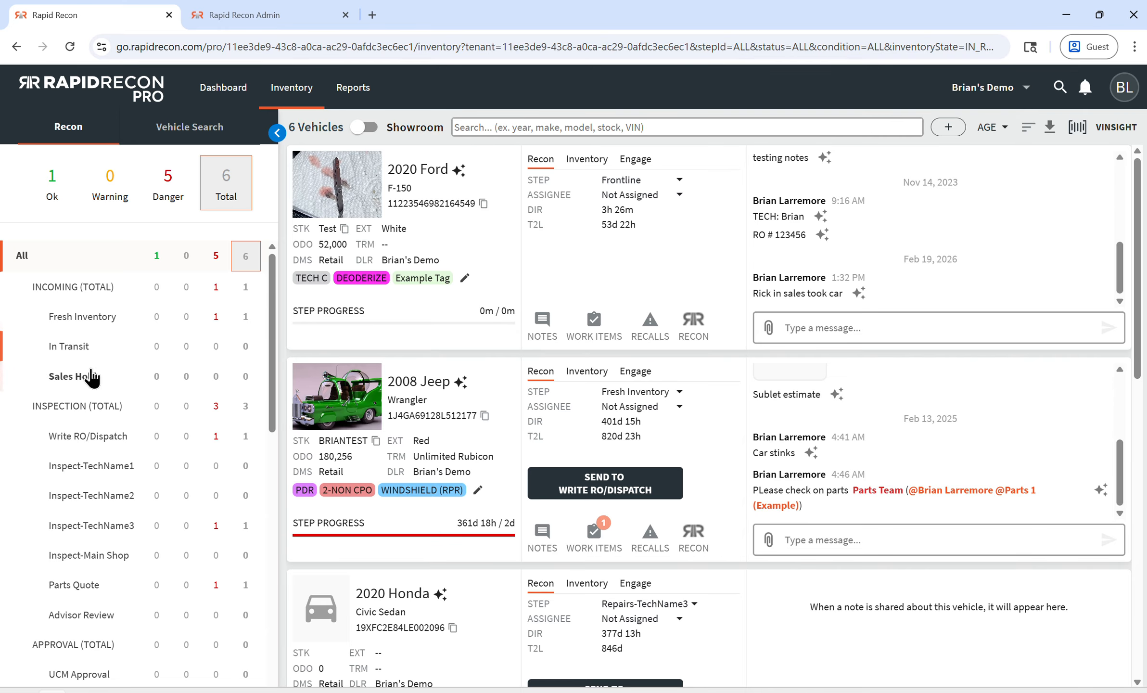
pyautogui.scroll(-1, 94, 378)
pyautogui.scroll(-4, 92, 381)
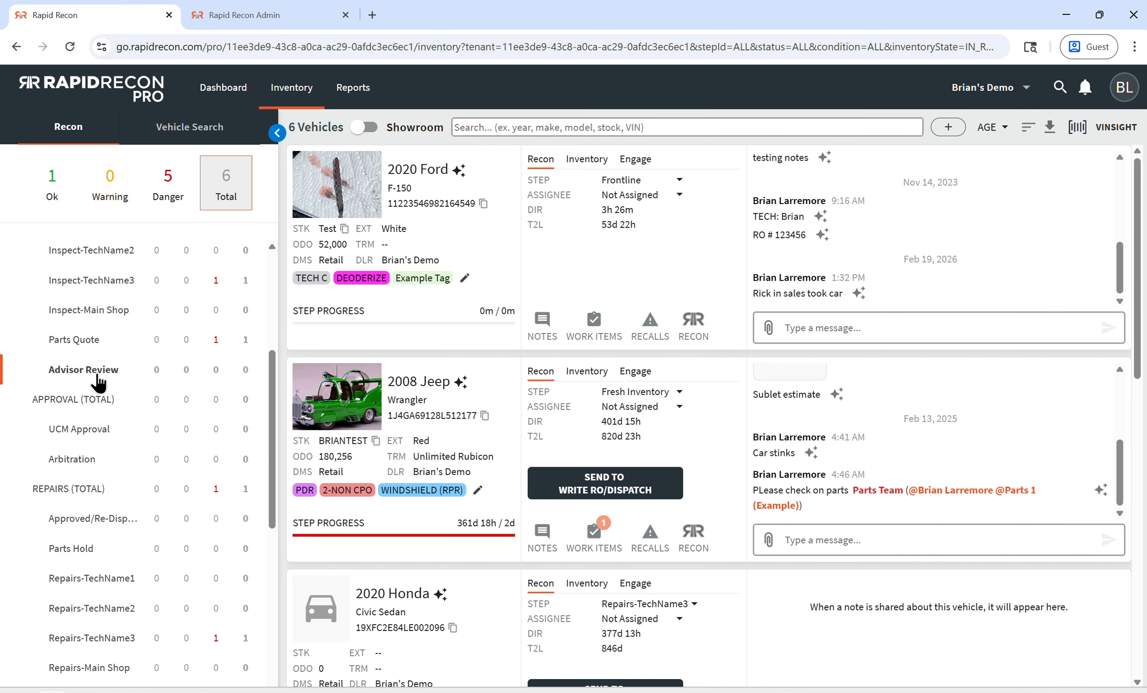
pyautogui.scroll(5, 98, 383)
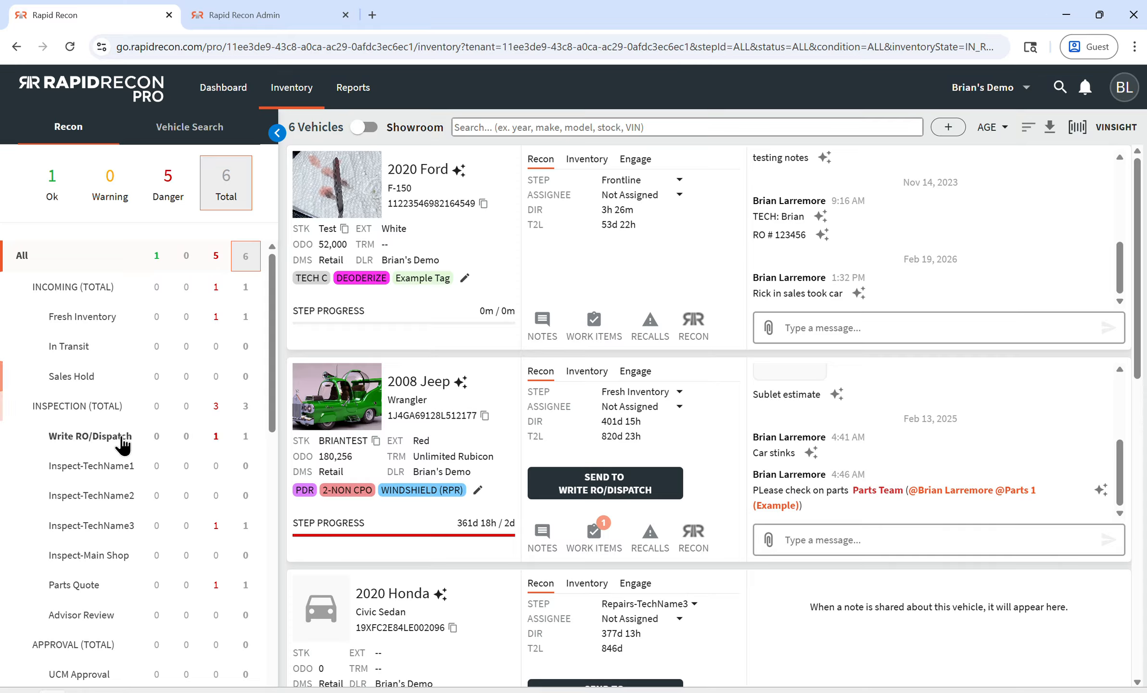
# Filter the vehicle inventory by the INSPECTION (TOTAL) step group
pyautogui.scroll(-2, 123, 399)
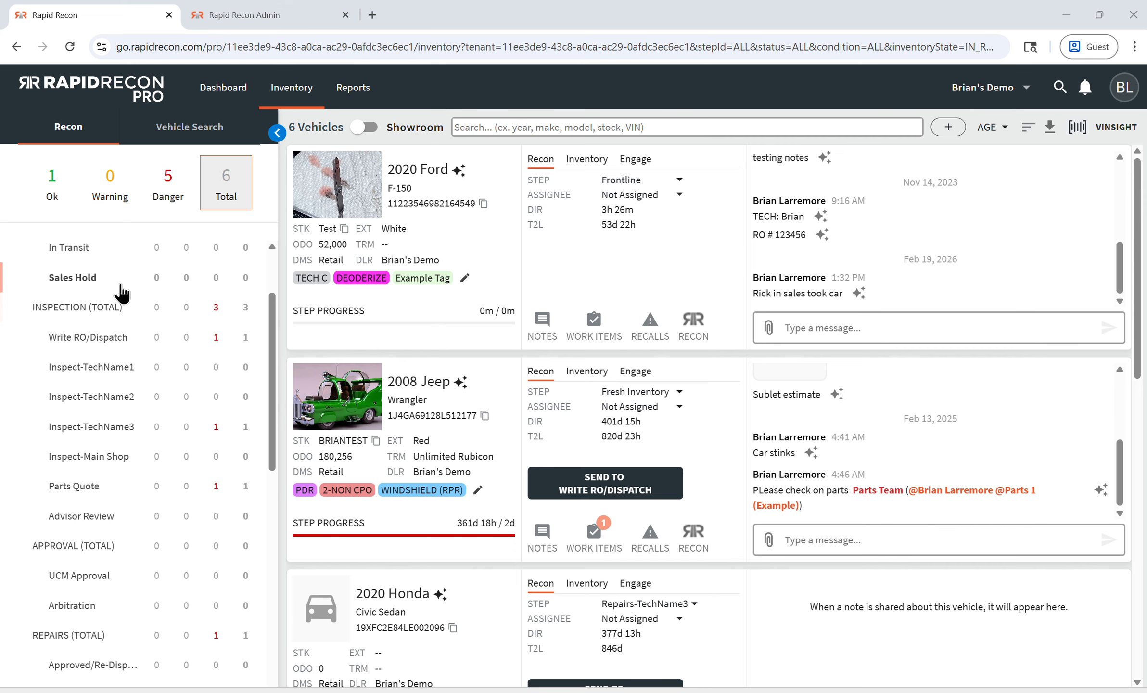
pyautogui.click(93, 308)
pyautogui.scroll(2, 96, 346)
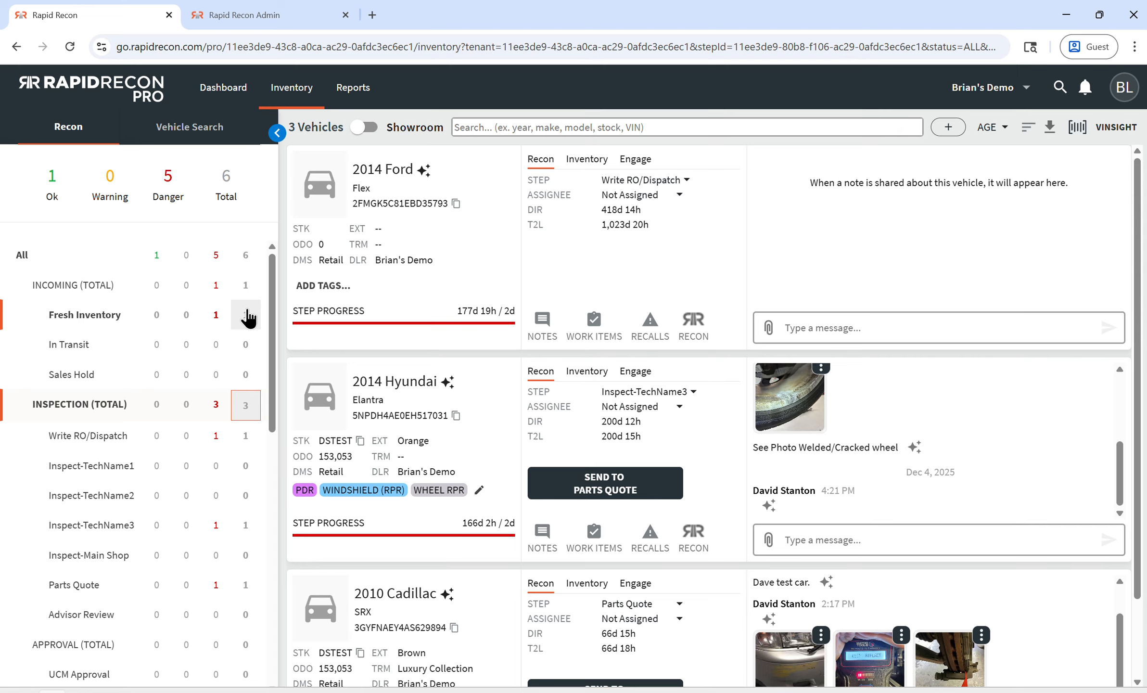
# Switch to Rapid Recon Admin, close the open plug-in configuration, and select the first listed organization after viewing Velocity Demo
pyautogui.click(1124, 89)
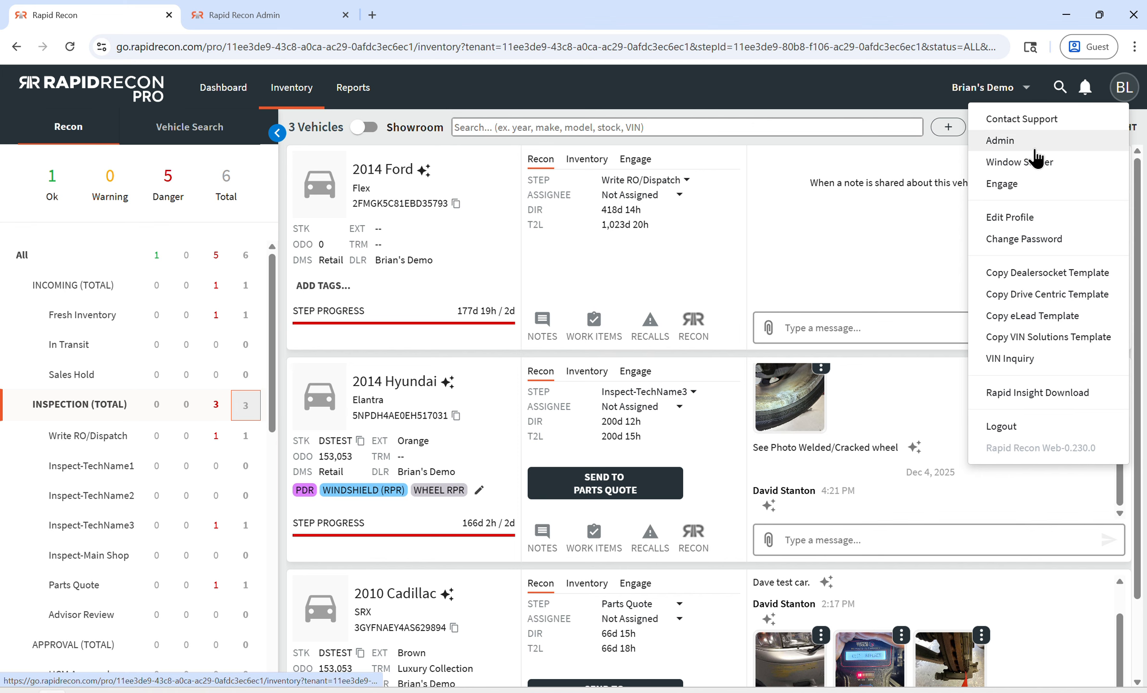
pyautogui.click(247, 15)
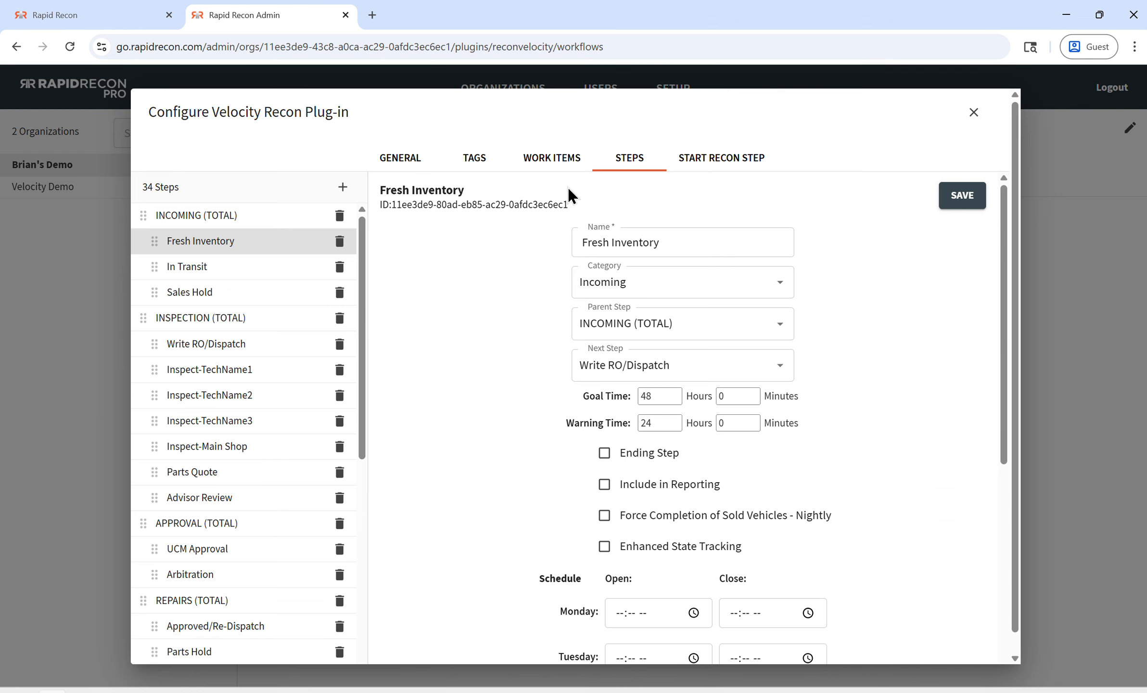
pyautogui.click(975, 112)
pyautogui.click(78, 191)
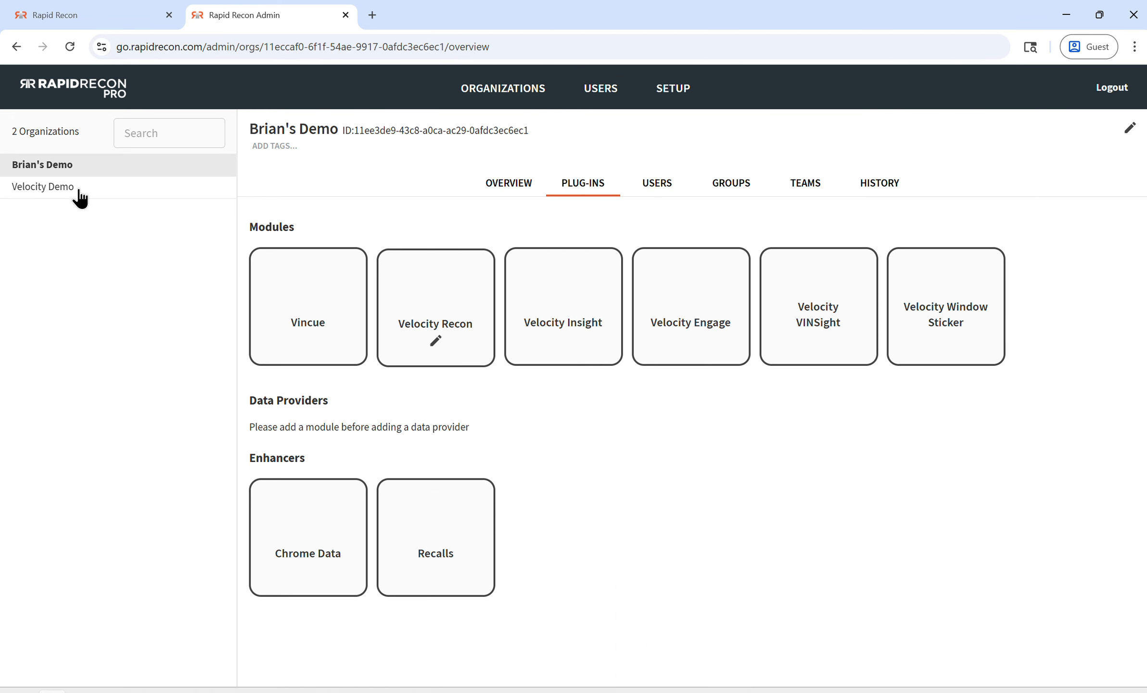
pyautogui.click(87, 168)
pyautogui.click(88, 188)
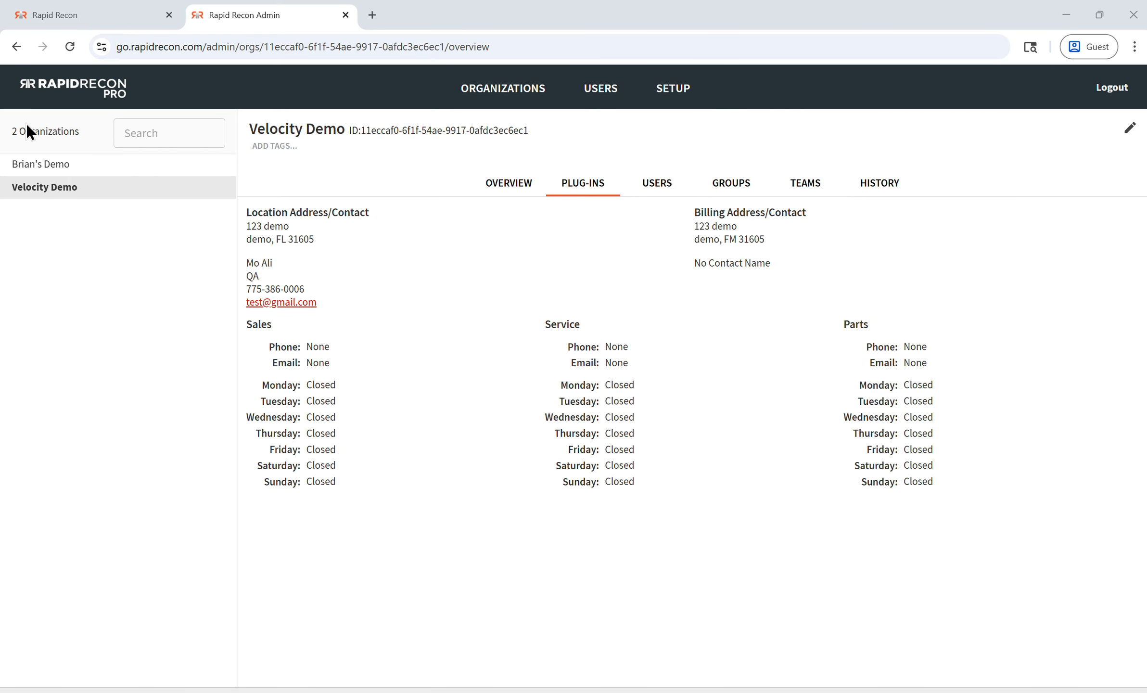
pyautogui.click(66, 170)
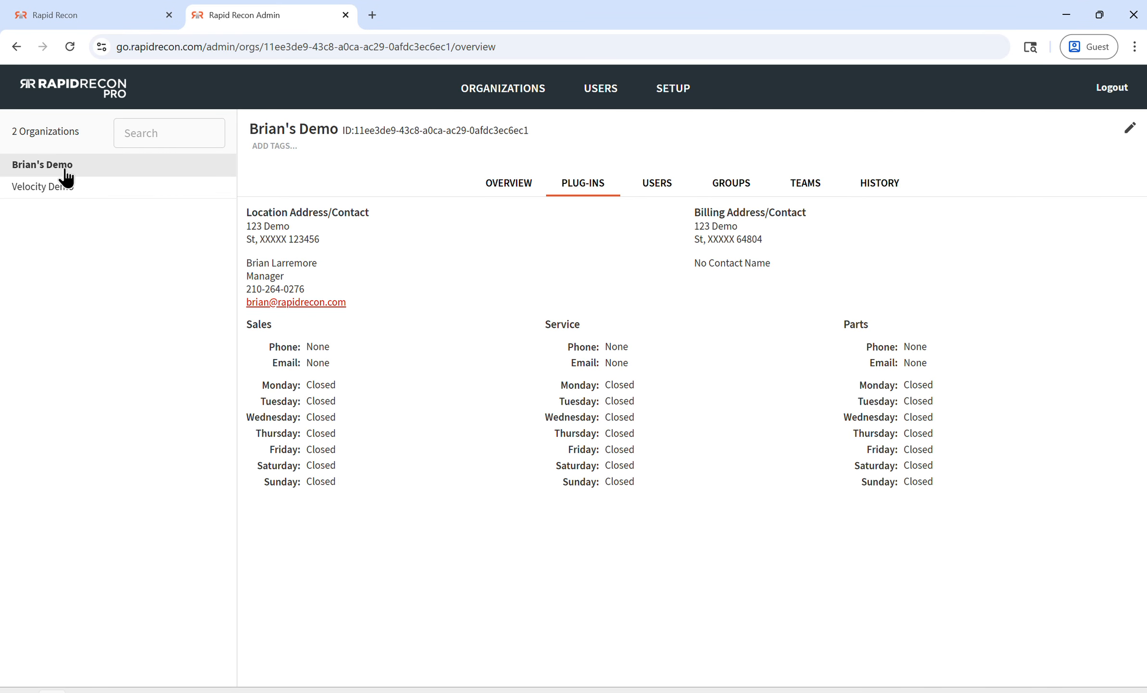
# Open the Velocity Recon plug-in configuration for the selected organization and display its workflow steps
pyautogui.click(588, 185)
pyautogui.click(666, 194)
pyautogui.click(598, 193)
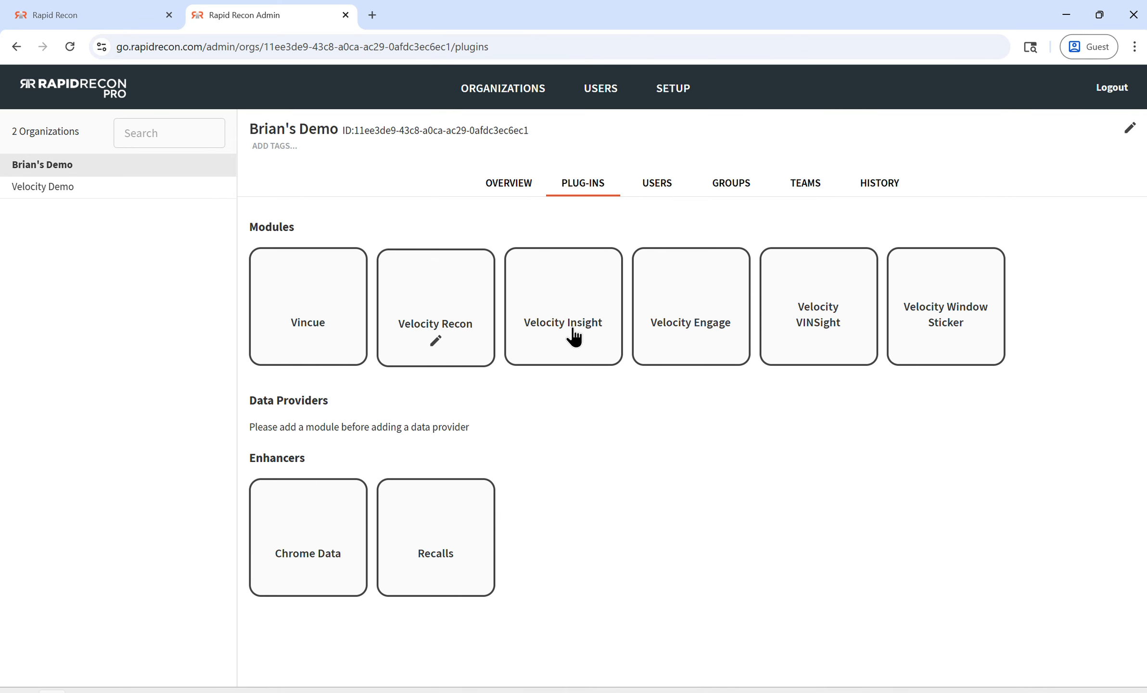
pyautogui.click(435, 343)
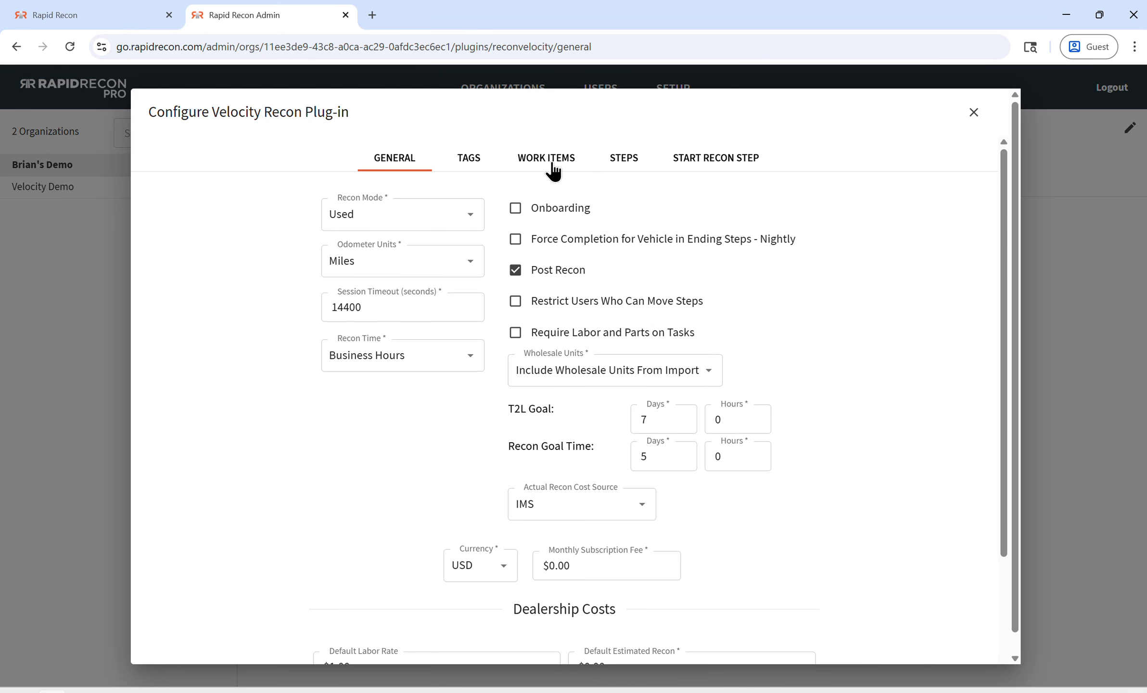
pyautogui.click(632, 159)
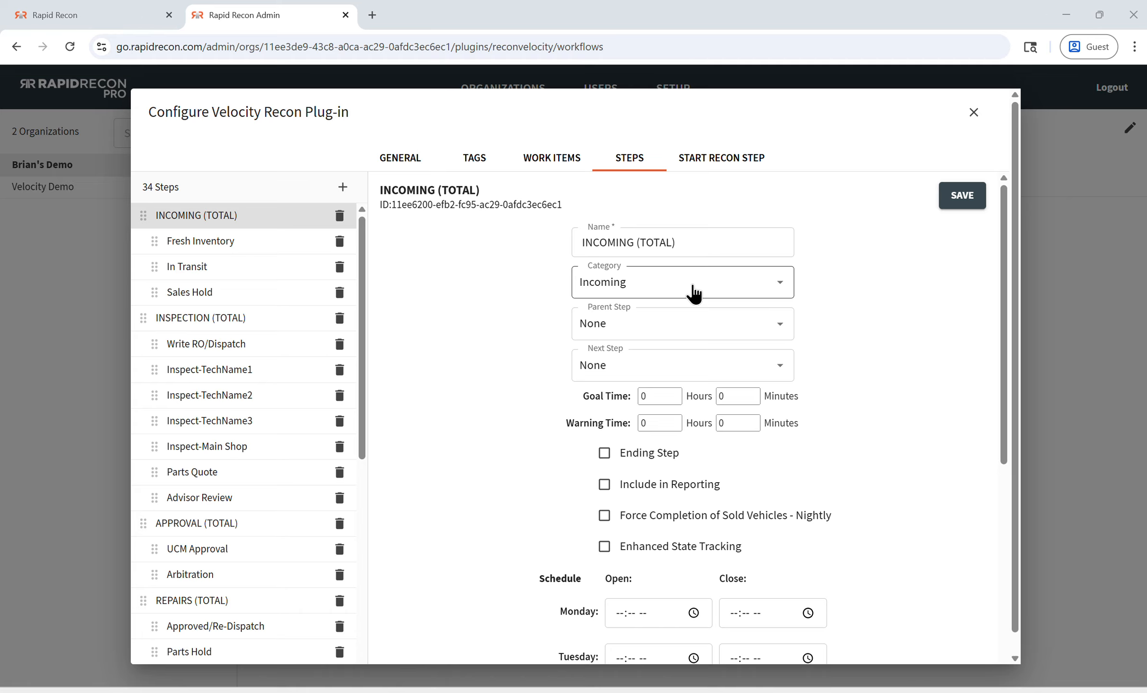
# Check the Parent Step options of INCOMING (TOTAL), leaving the choice as is, and open the Fresh Inventory step's settings
pyautogui.click(664, 329)
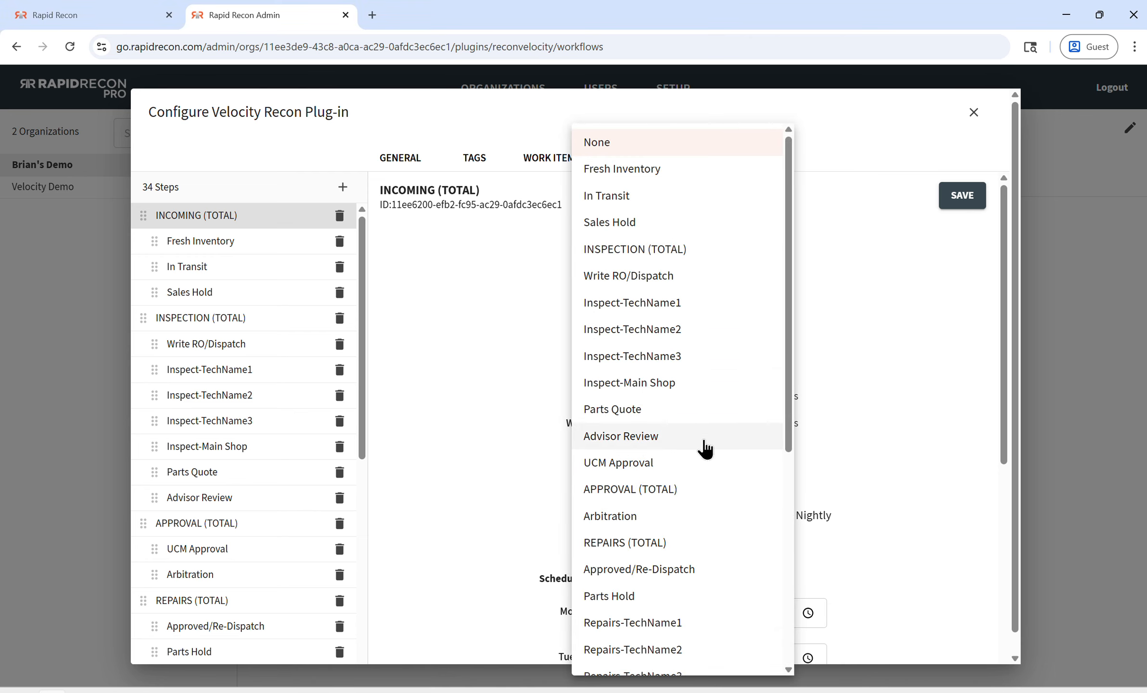
pyautogui.click(903, 366)
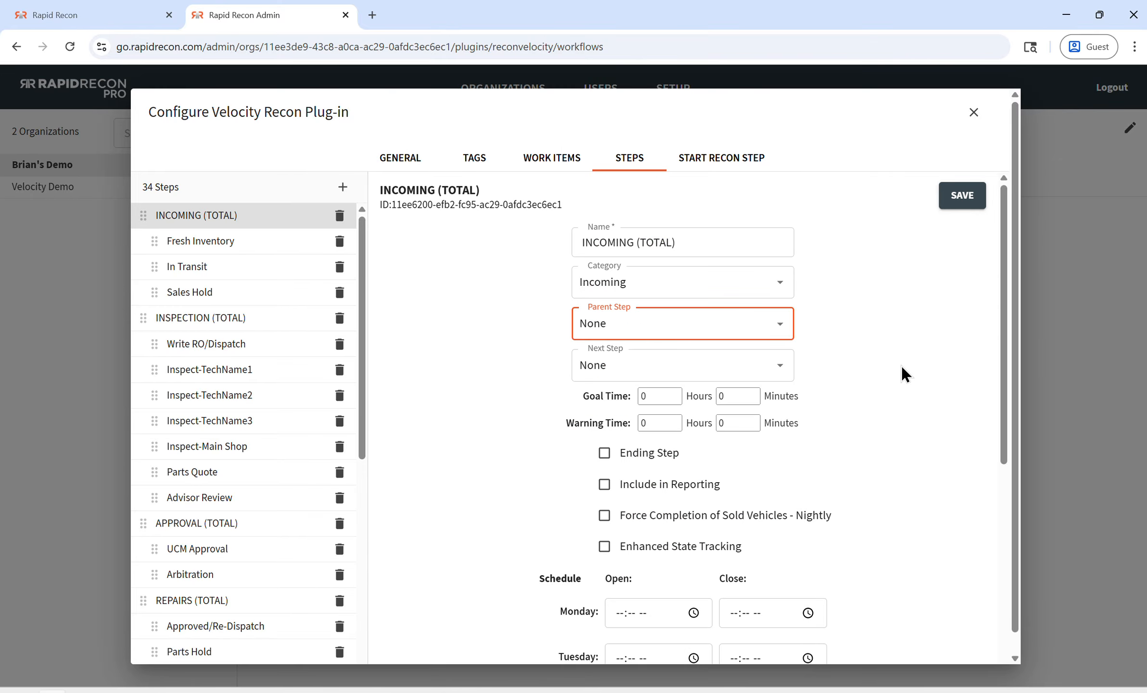
pyautogui.click(250, 246)
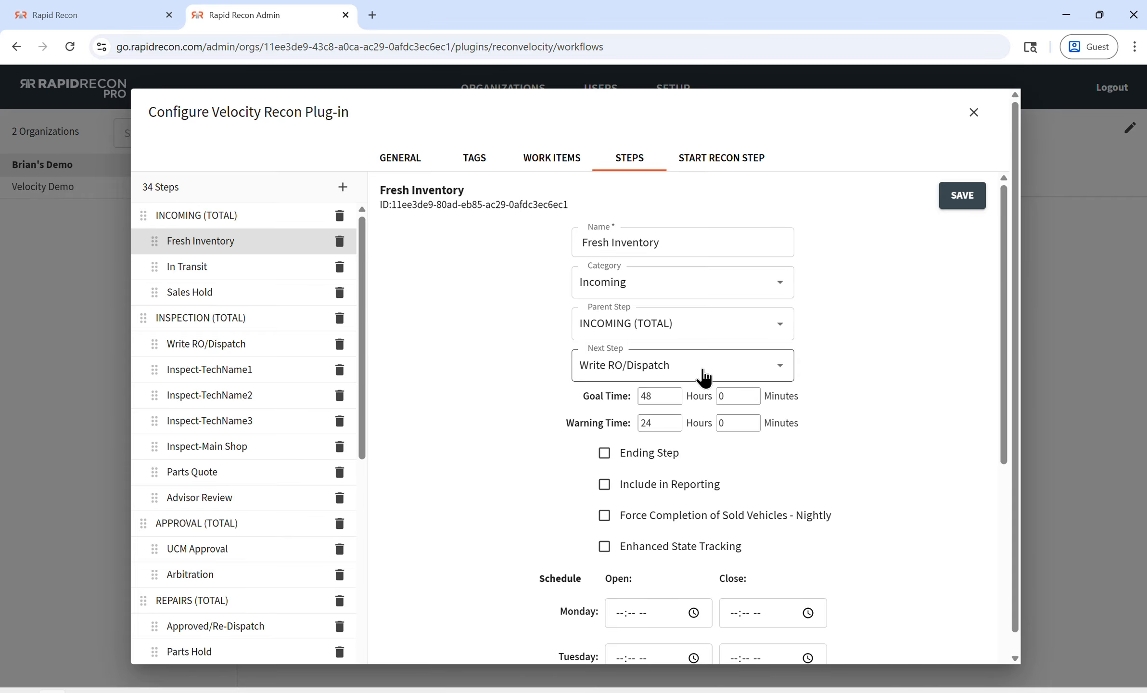
# Switch back to the Rapid Recon inventory and examine the step choices available for the 2014 Hyundai Elantra
pyautogui.click(159, 15)
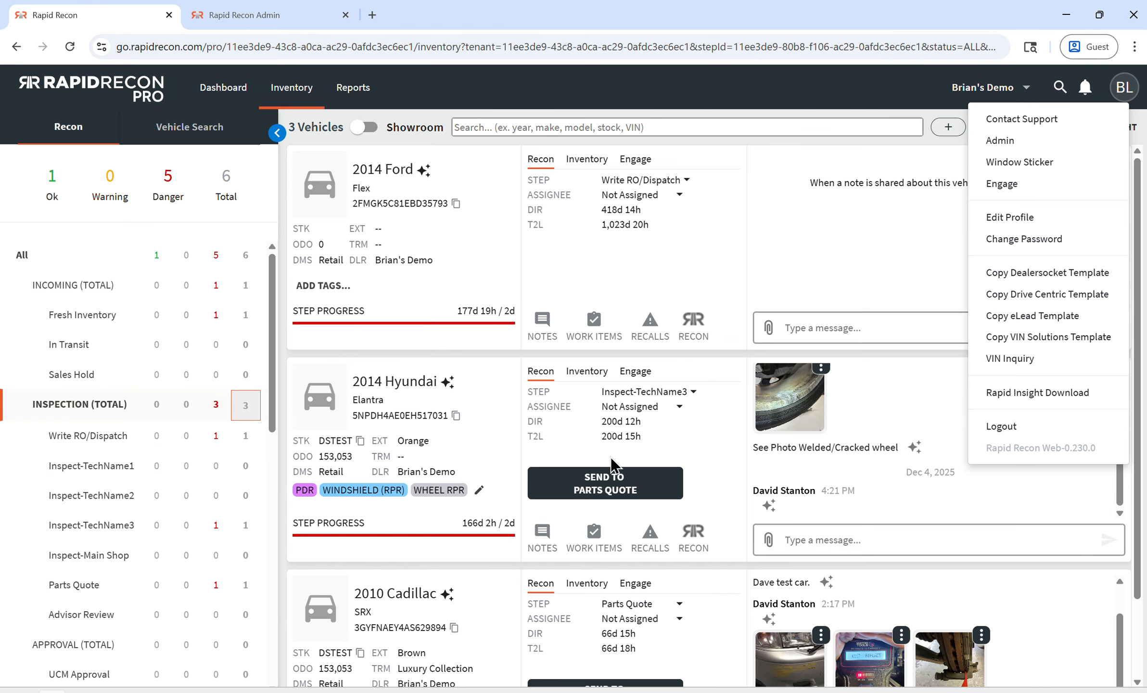
pyautogui.click(765, 241)
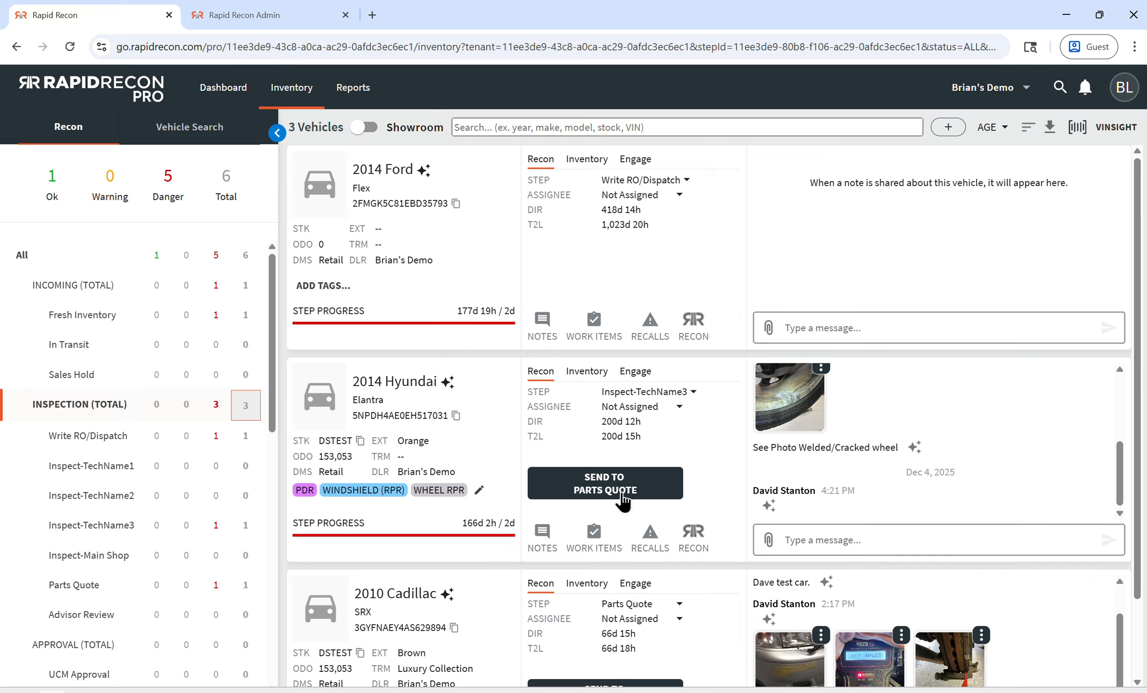
pyautogui.click(690, 399)
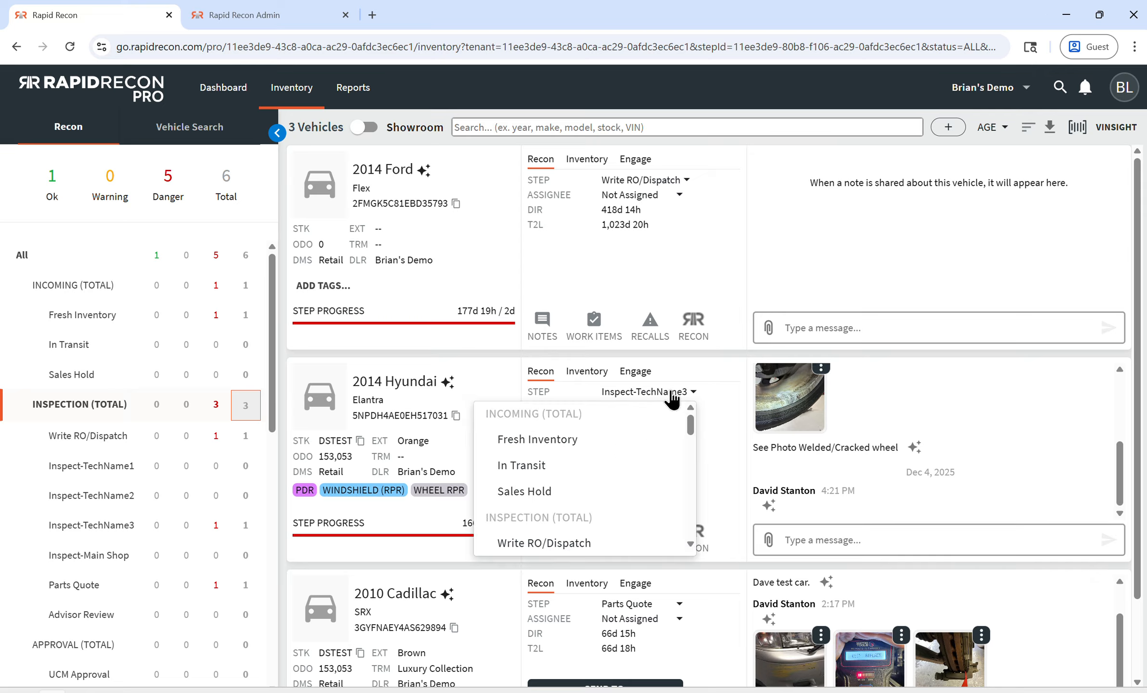
pyautogui.scroll(-5, 628, 479)
pyautogui.scroll(5, 628, 479)
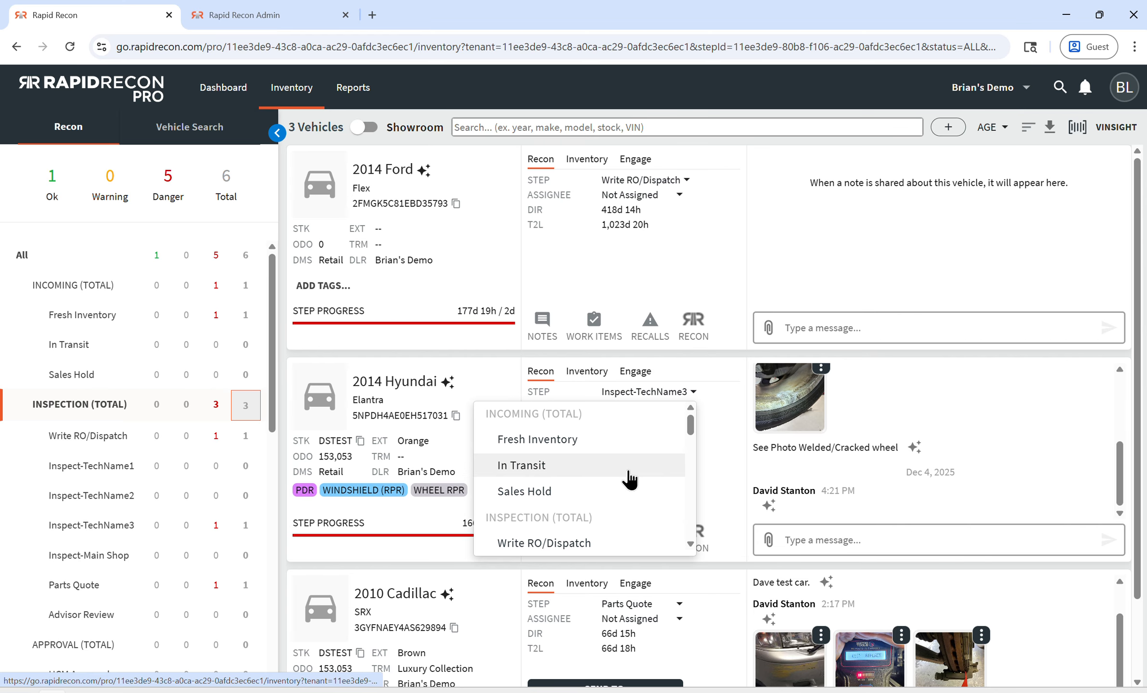
pyautogui.scroll(-5, 629, 479)
pyautogui.scroll(5, 640, 463)
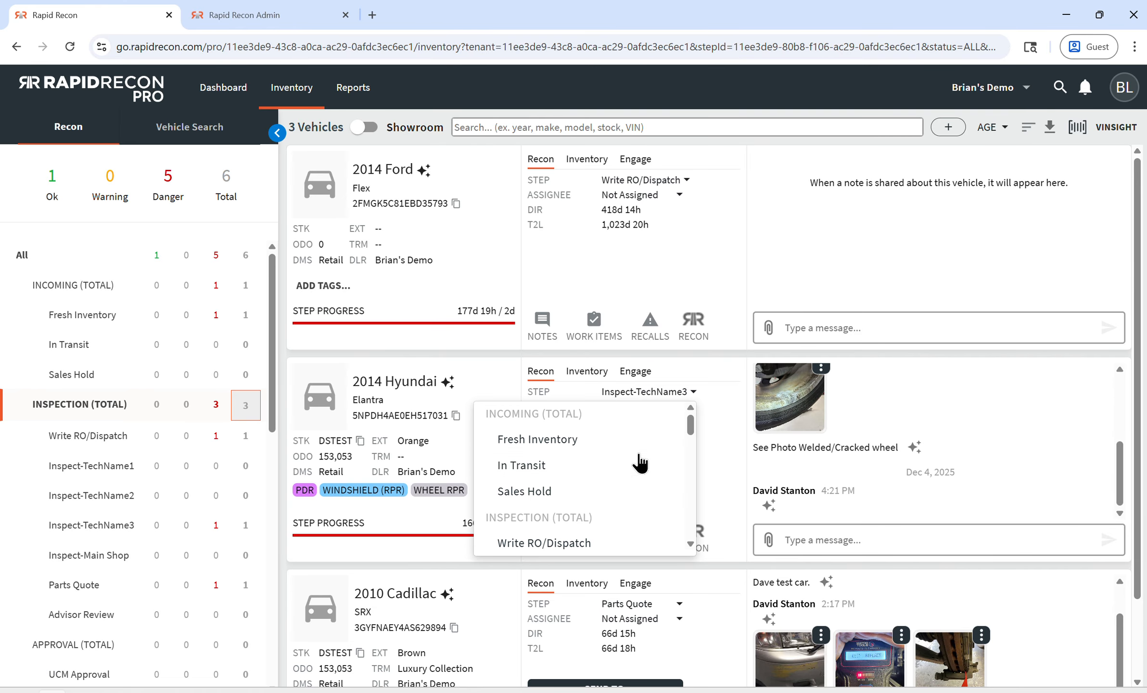
pyautogui.click(737, 447)
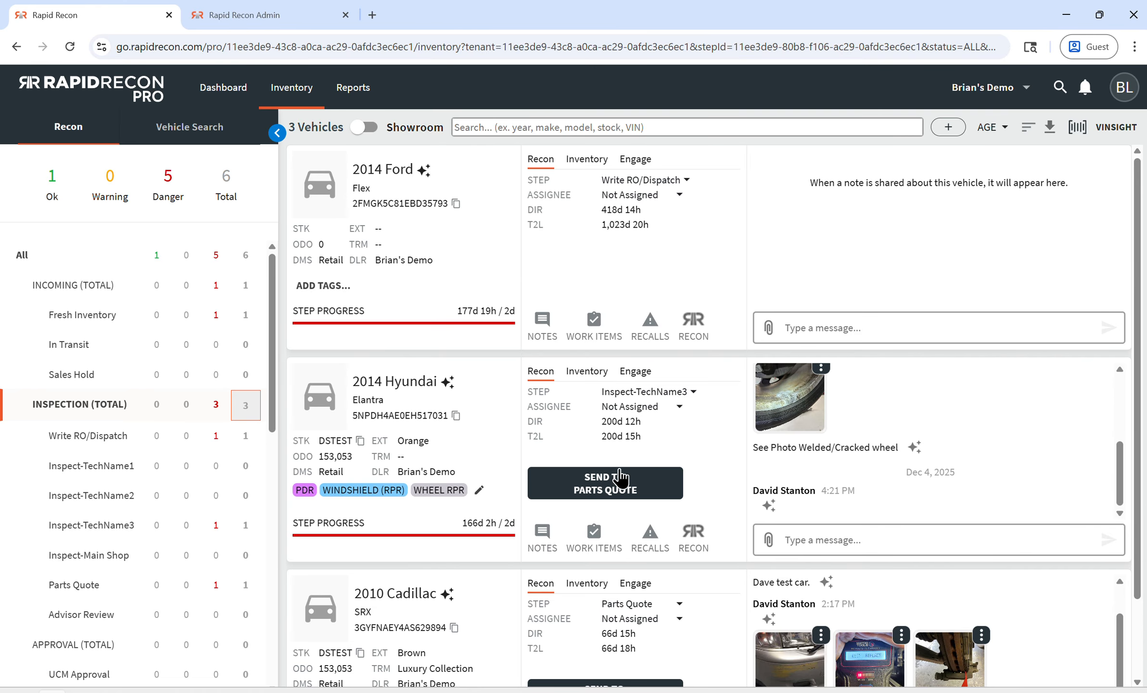
# Return to Rapid Recon Admin and view the Next Step options for Fresh Inventory without choosing another one
pyautogui.click(272, 17)
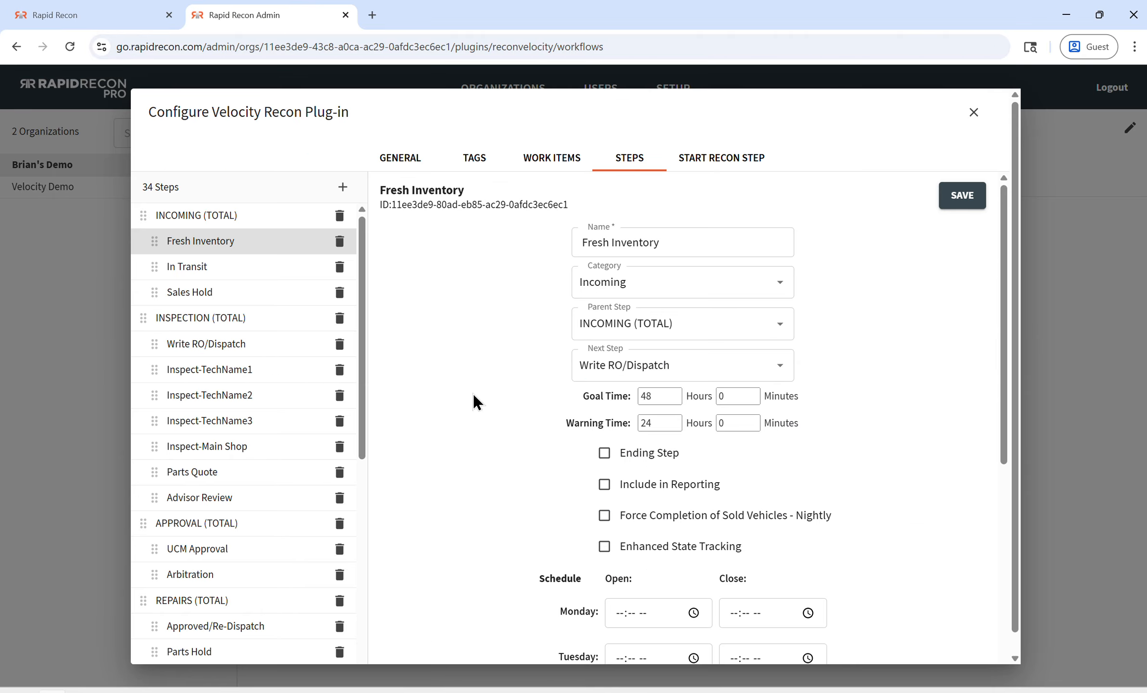
pyautogui.click(657, 373)
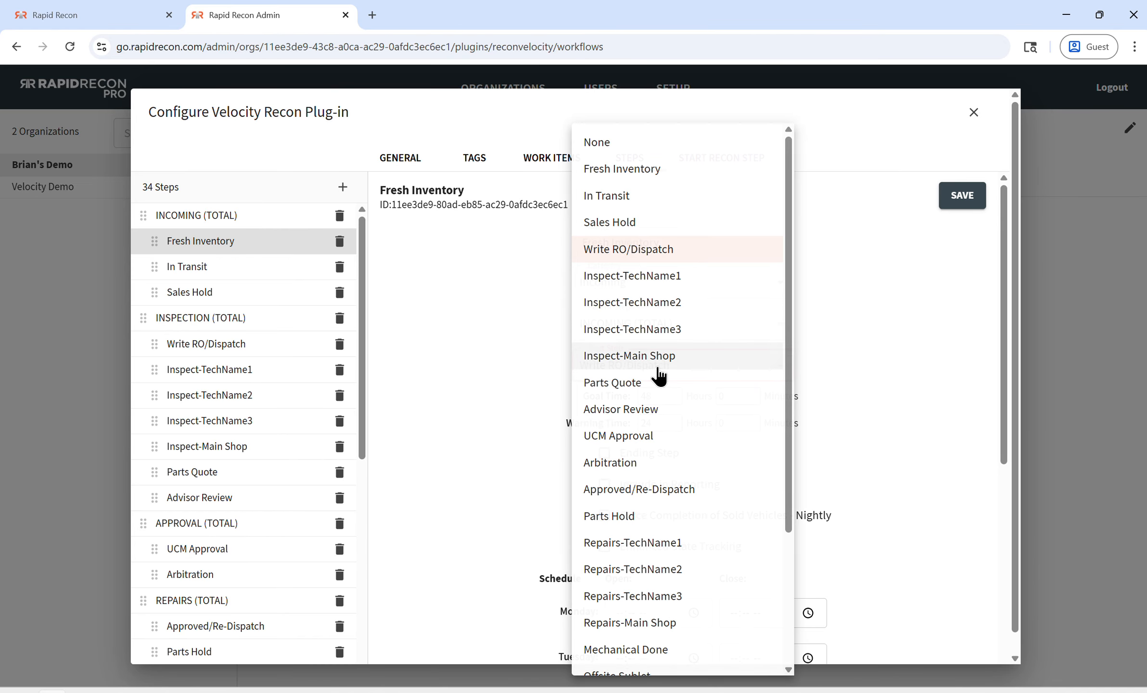
pyautogui.click(886, 398)
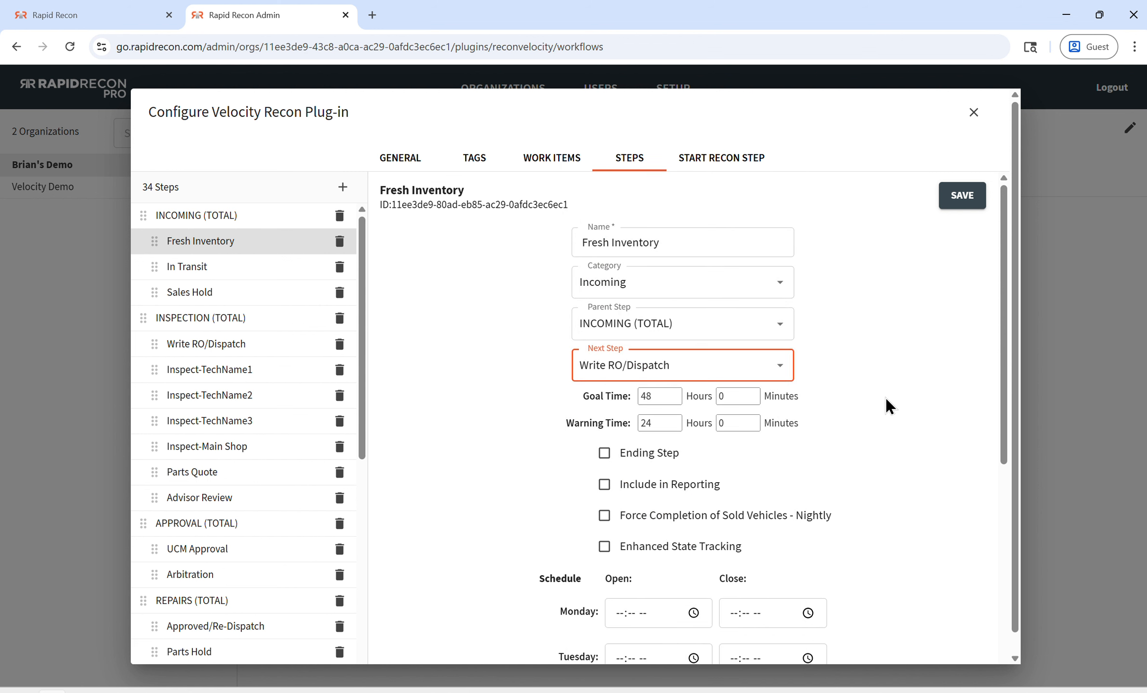
# Inspect the Goal Time and Warning Time hours of the Fresh Inventory step
pyautogui.click(665, 426)
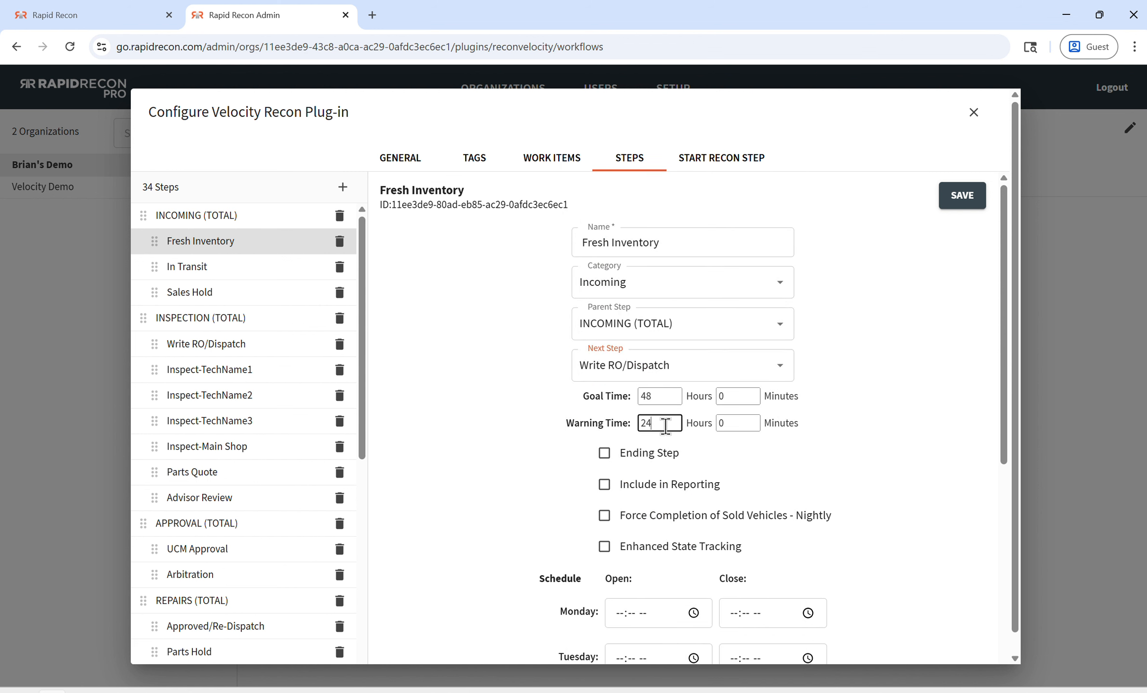
pyautogui.doubleClick(666, 426)
pyautogui.hotkey('shift', 'Tab')
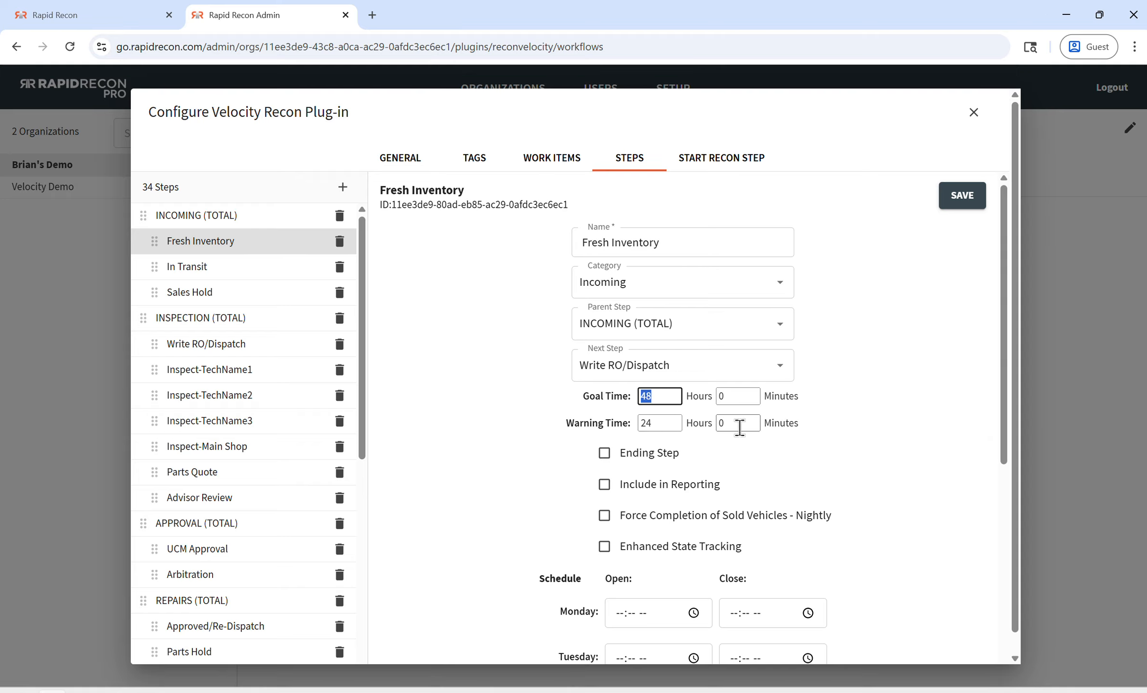
pyautogui.click(671, 422)
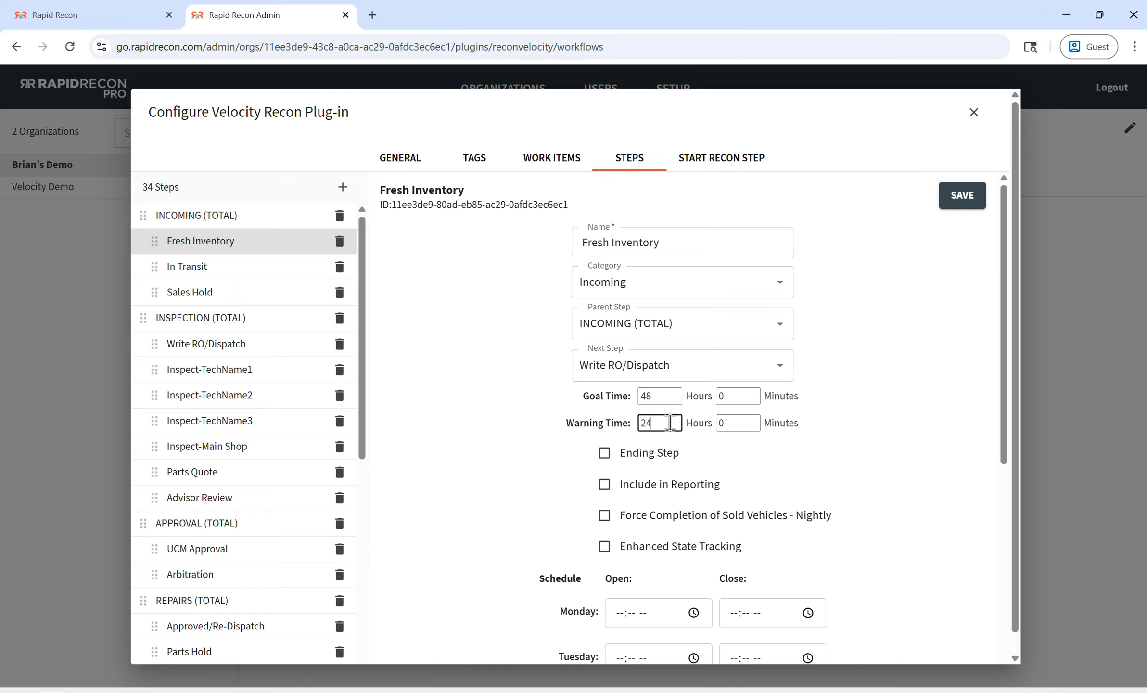
pyautogui.doubleClick(670, 422)
pyautogui.doubleClick(666, 396)
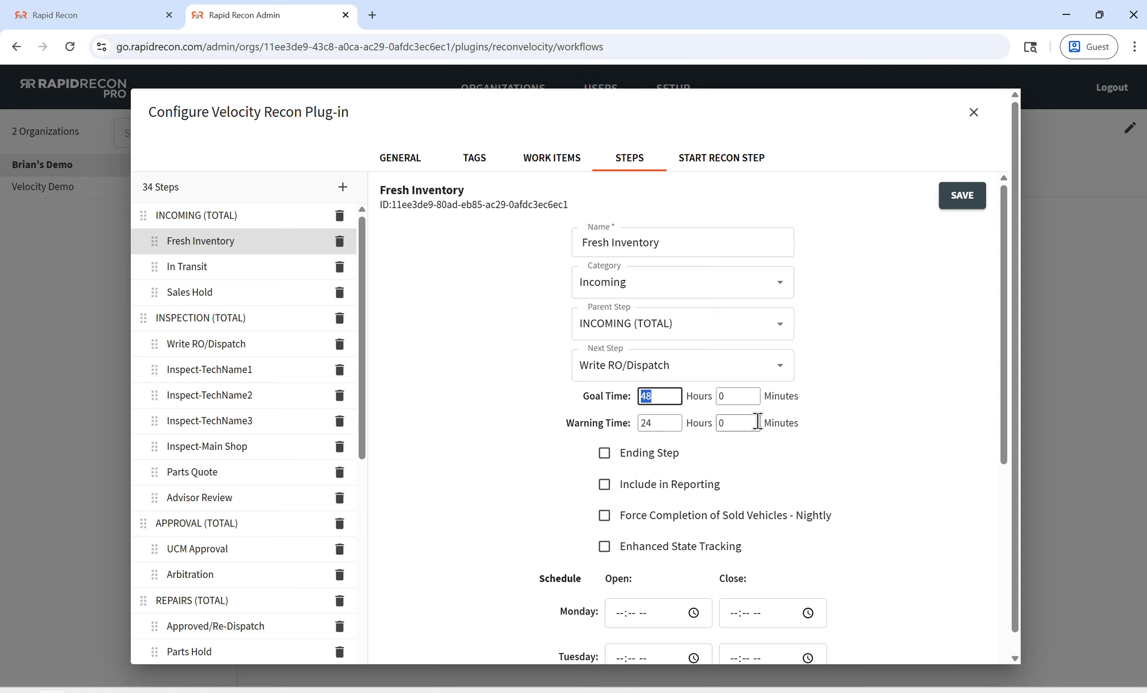
pyautogui.click(864, 426)
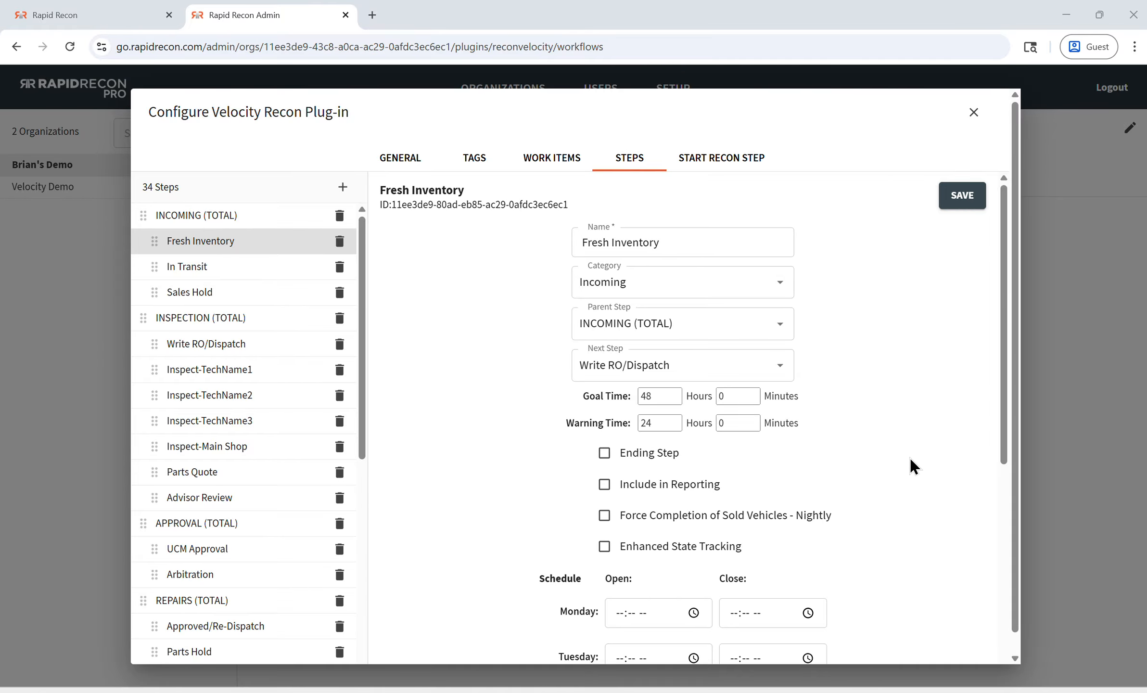
# Review the Fresh Inventory step's weekly schedule and the users who can be added to it, adding none
pyautogui.scroll(-6, 954, 466)
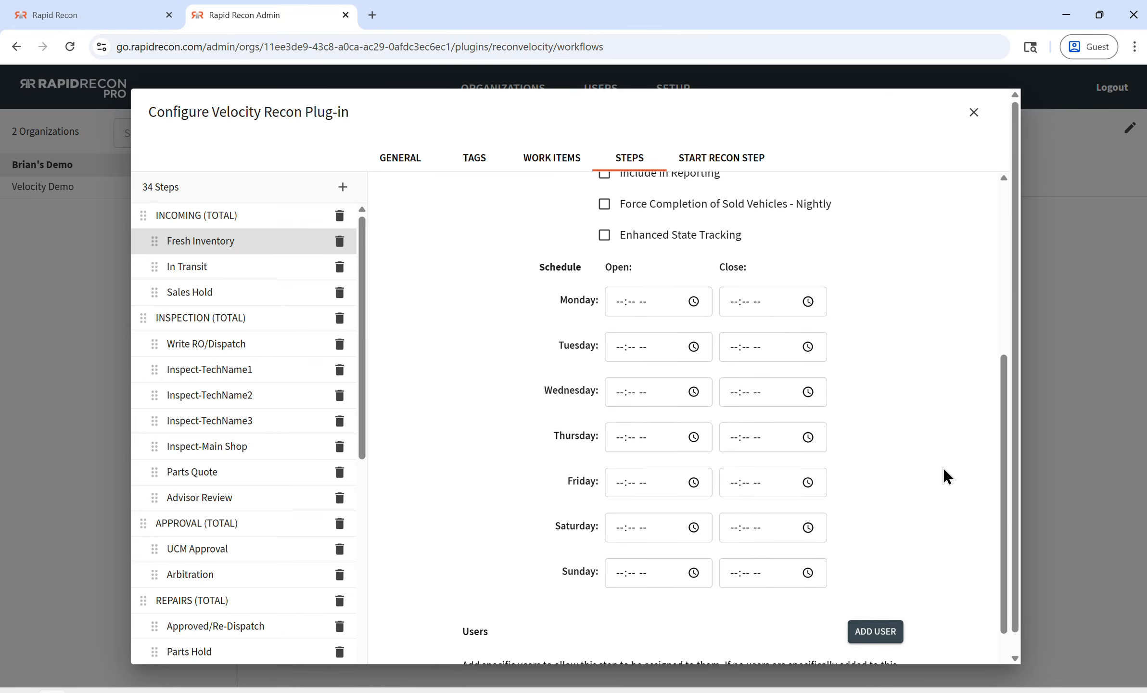
pyautogui.scroll(-1, 943, 467)
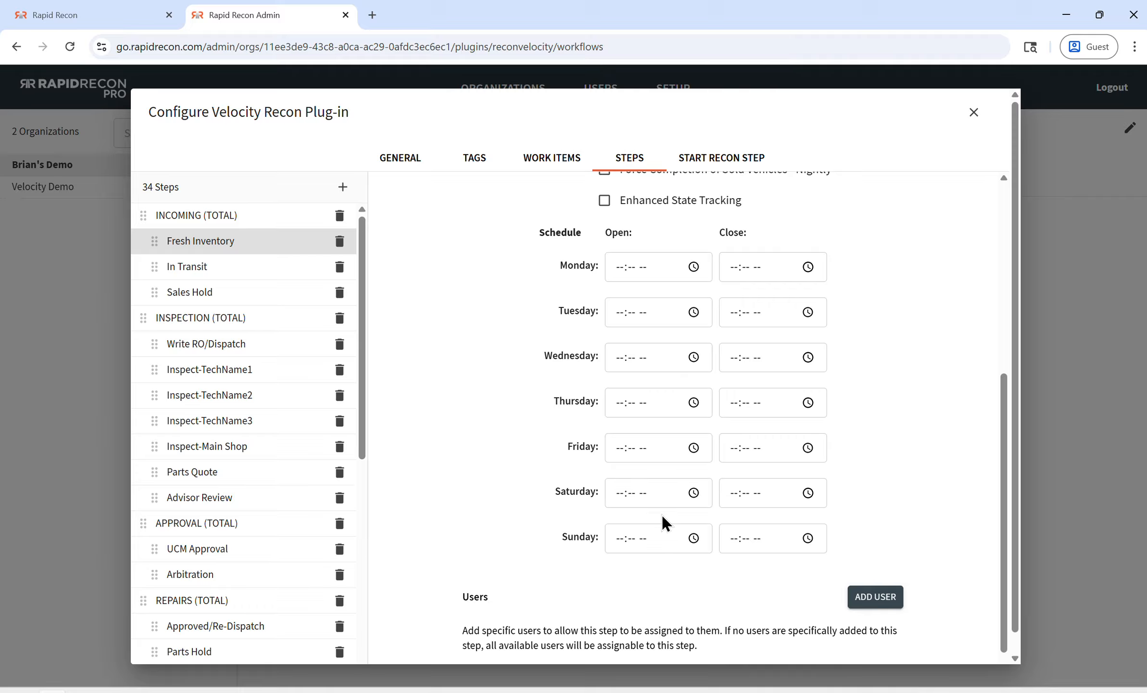
pyautogui.scroll(-1, 456, 349)
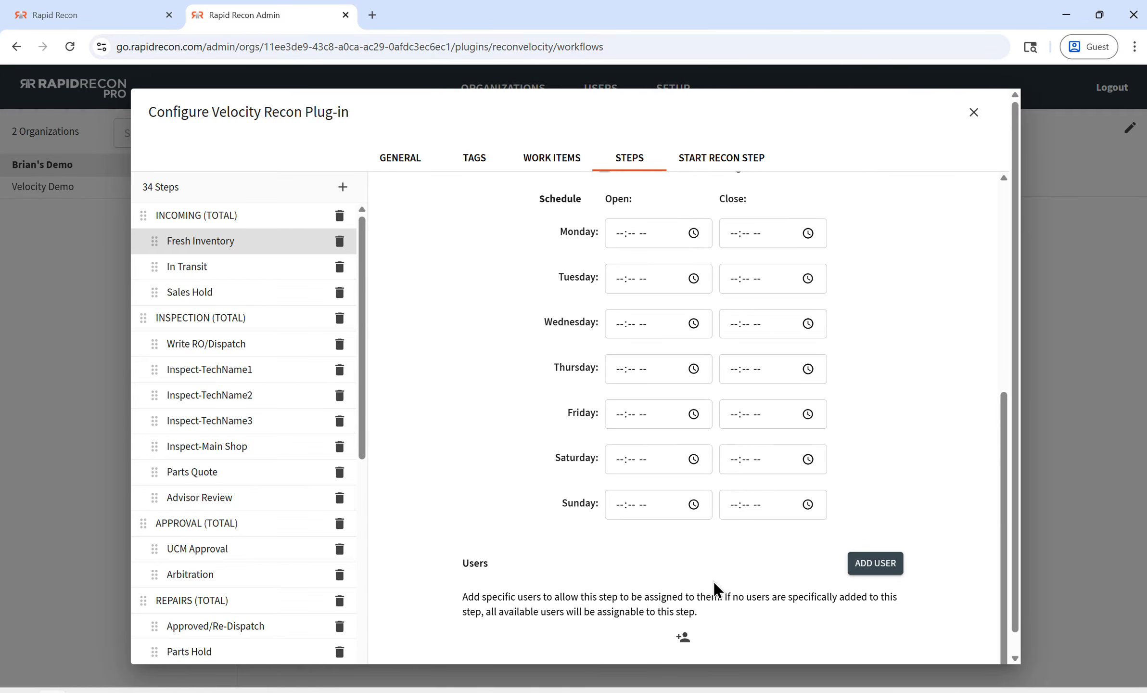
pyautogui.click(874, 564)
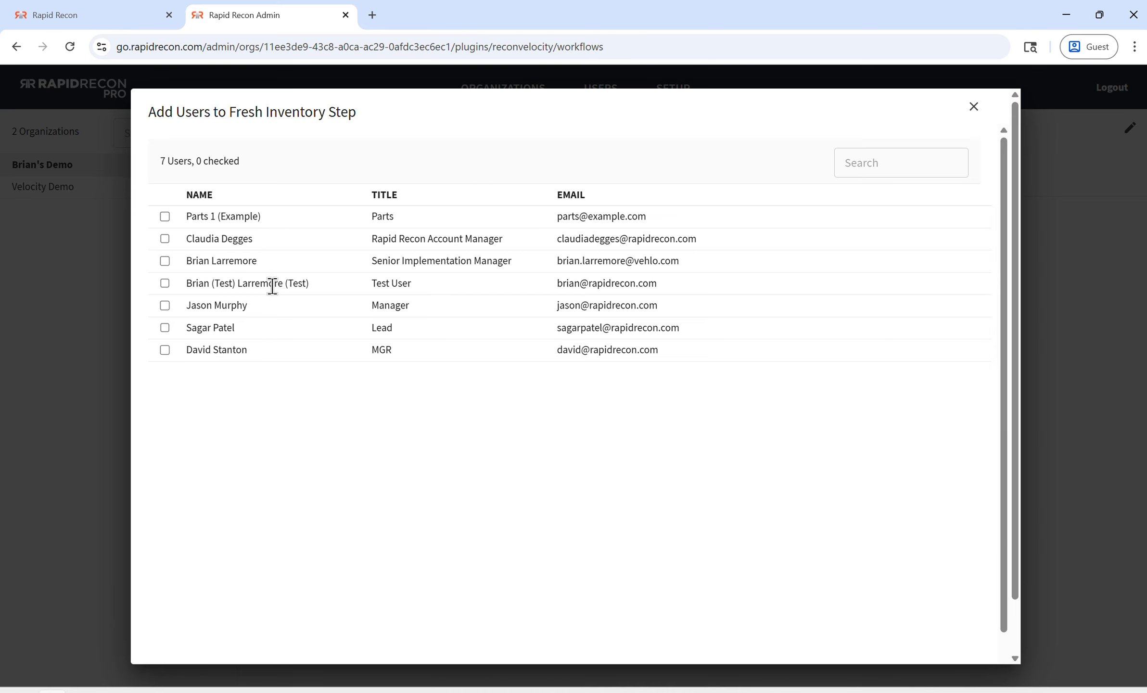
pyautogui.click(974, 106)
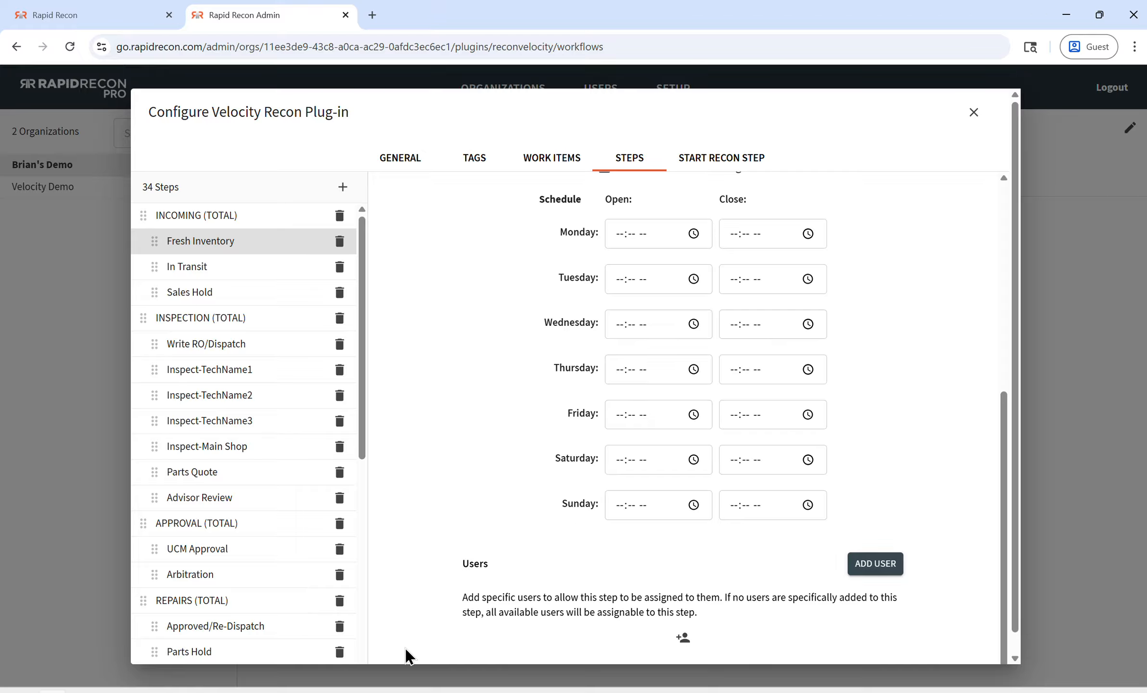
# Switch to the open image that shows the support contact information
pyautogui.moveTo(80, 692)
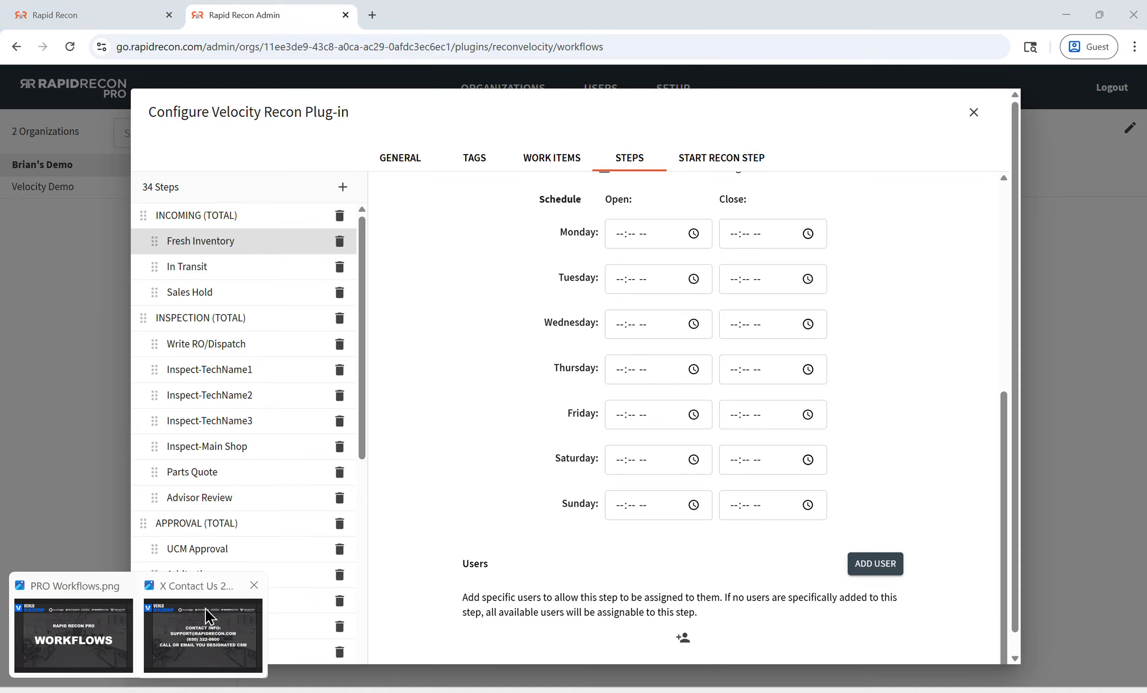
pyautogui.click(218, 628)
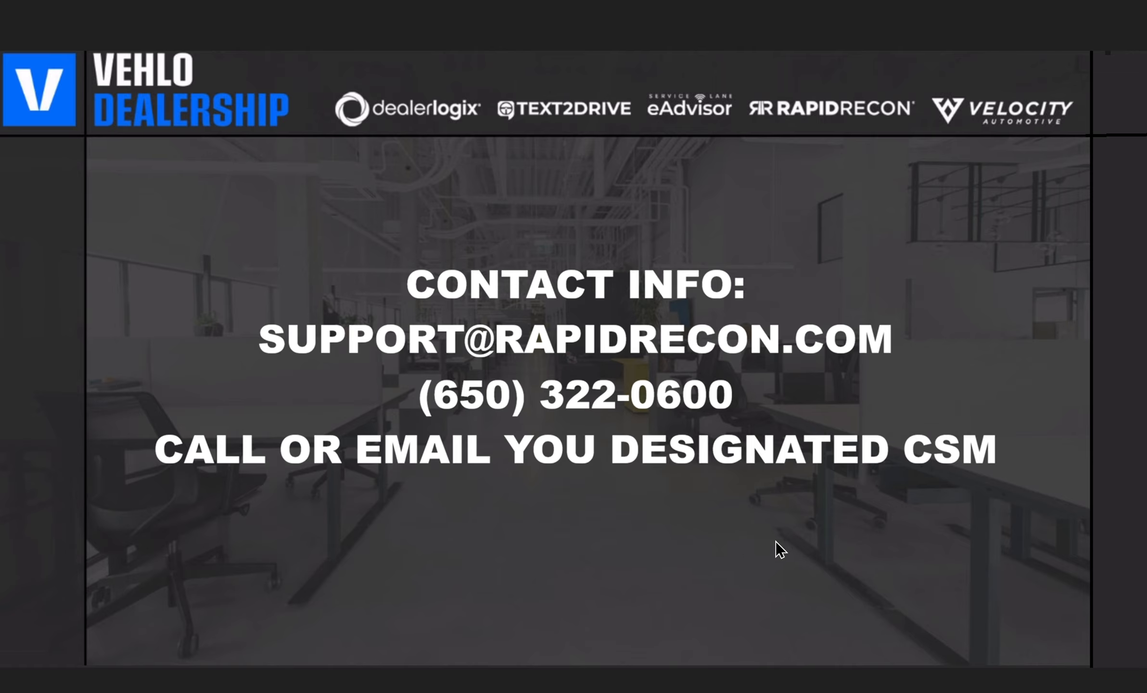